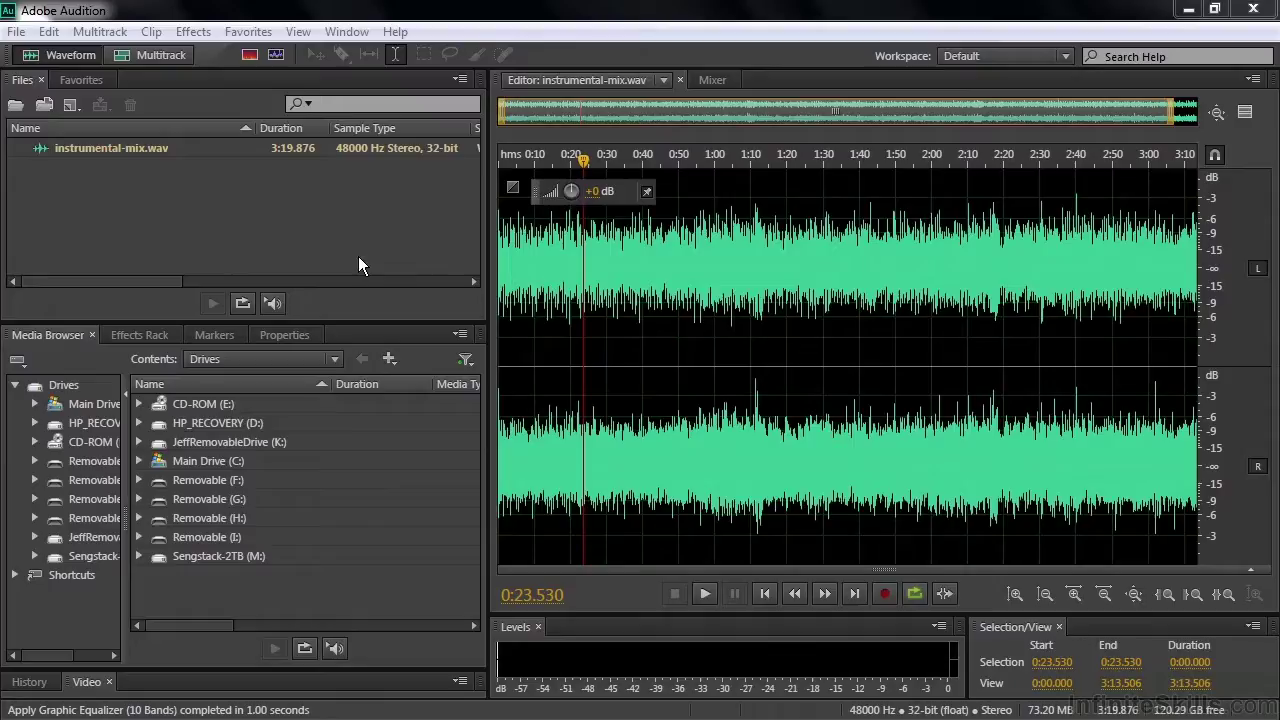
- Open the Graphic Equalizer (10 Bands) from the Filter and EQ effects menu
left_click(197, 32)
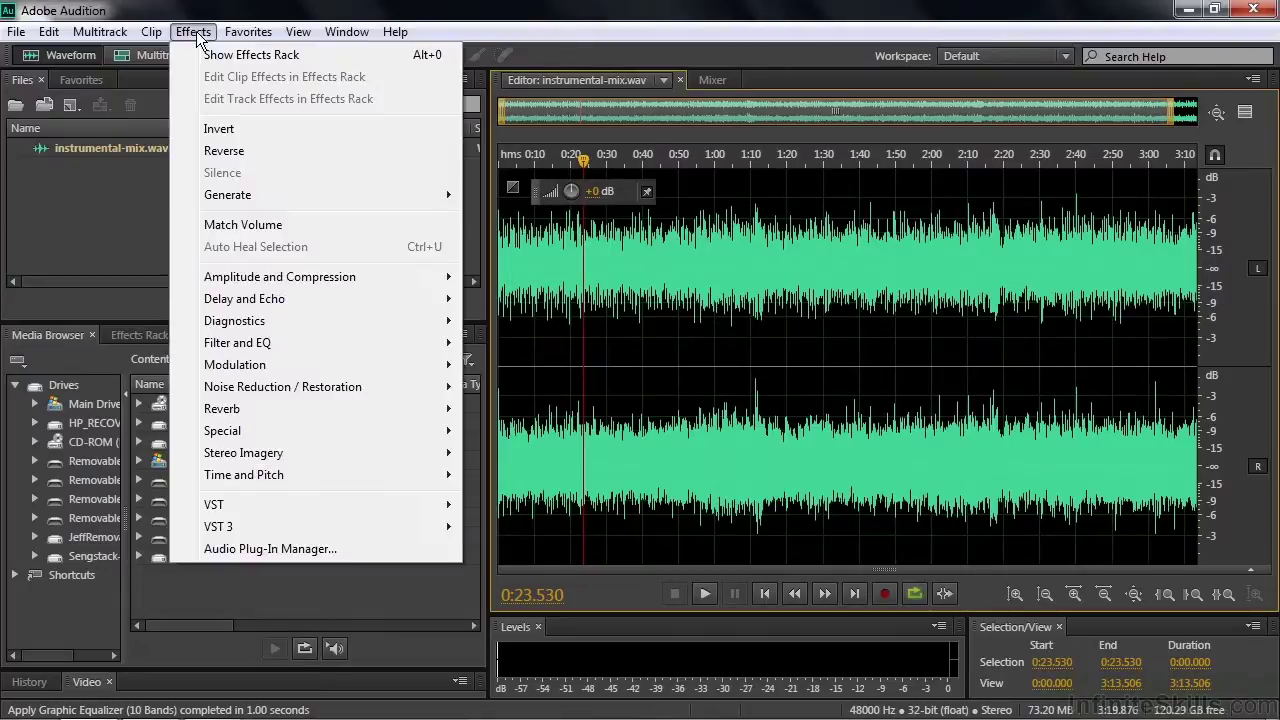
mouse_move(251, 350)
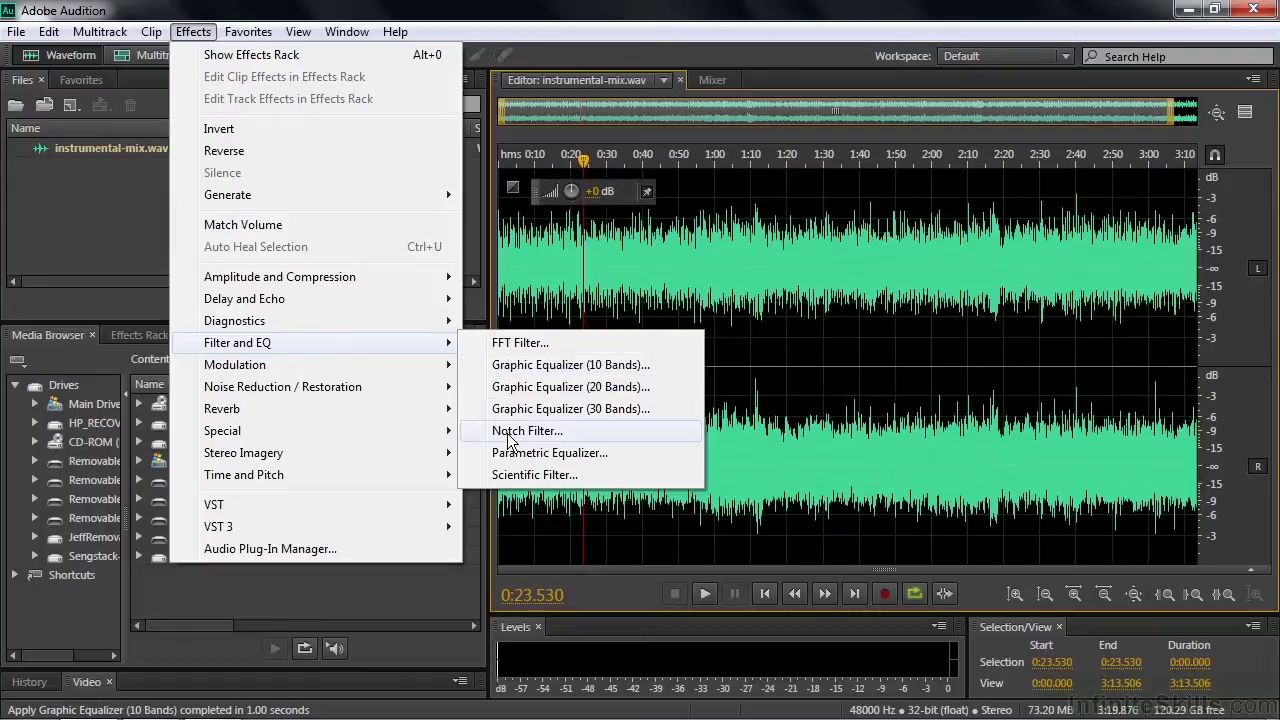
left_click(518, 374)
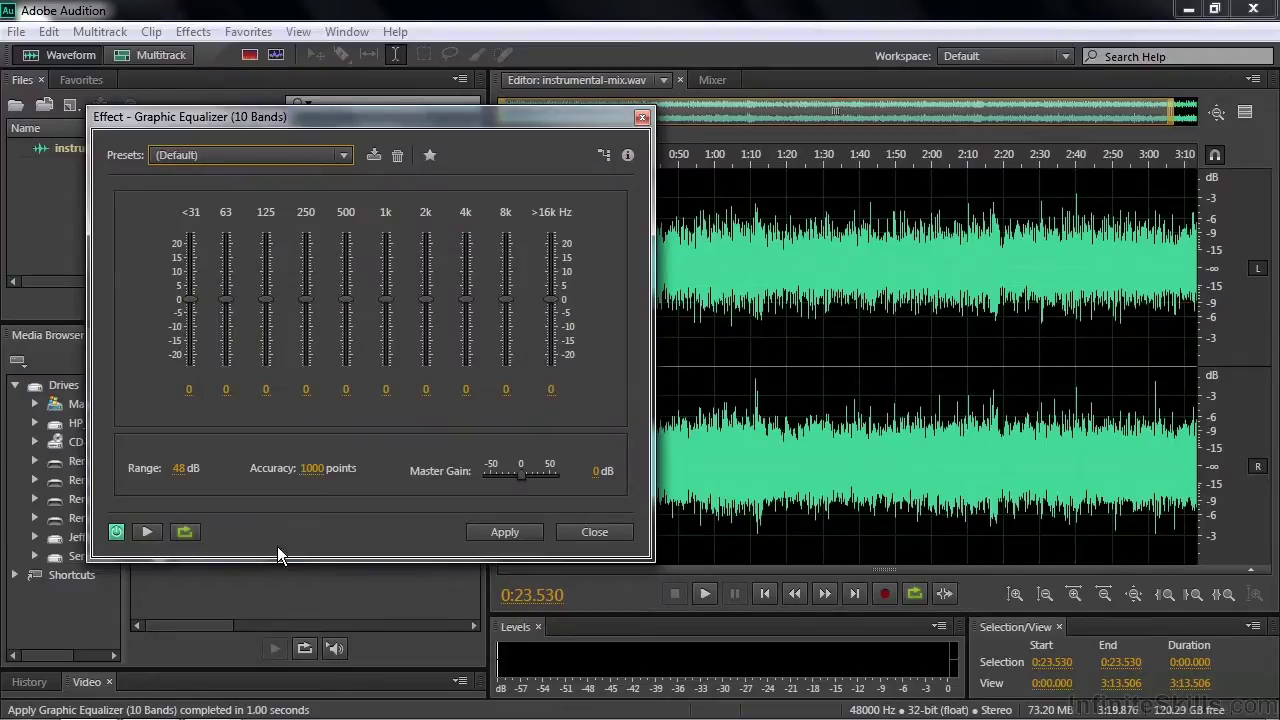
- Preview the mix briefly, then load and preview the Quick Hi-Pass Filter preset
left_click(149, 531)
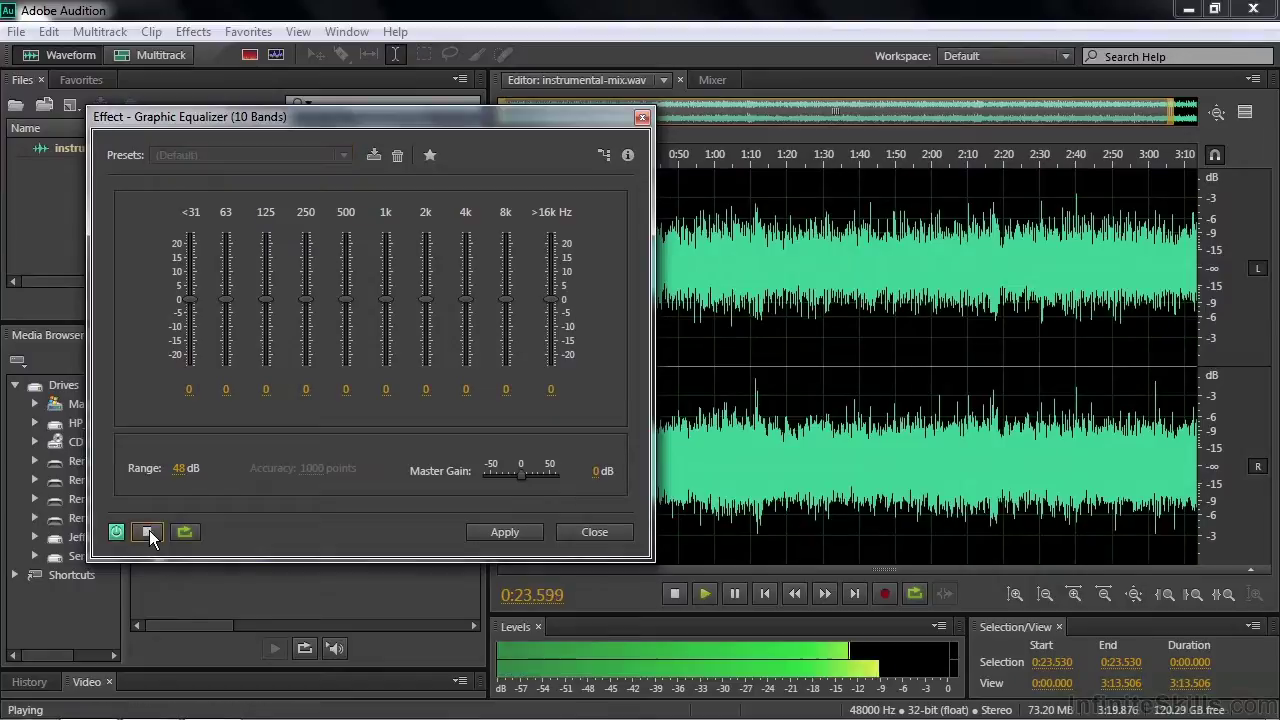
left_click(149, 531)
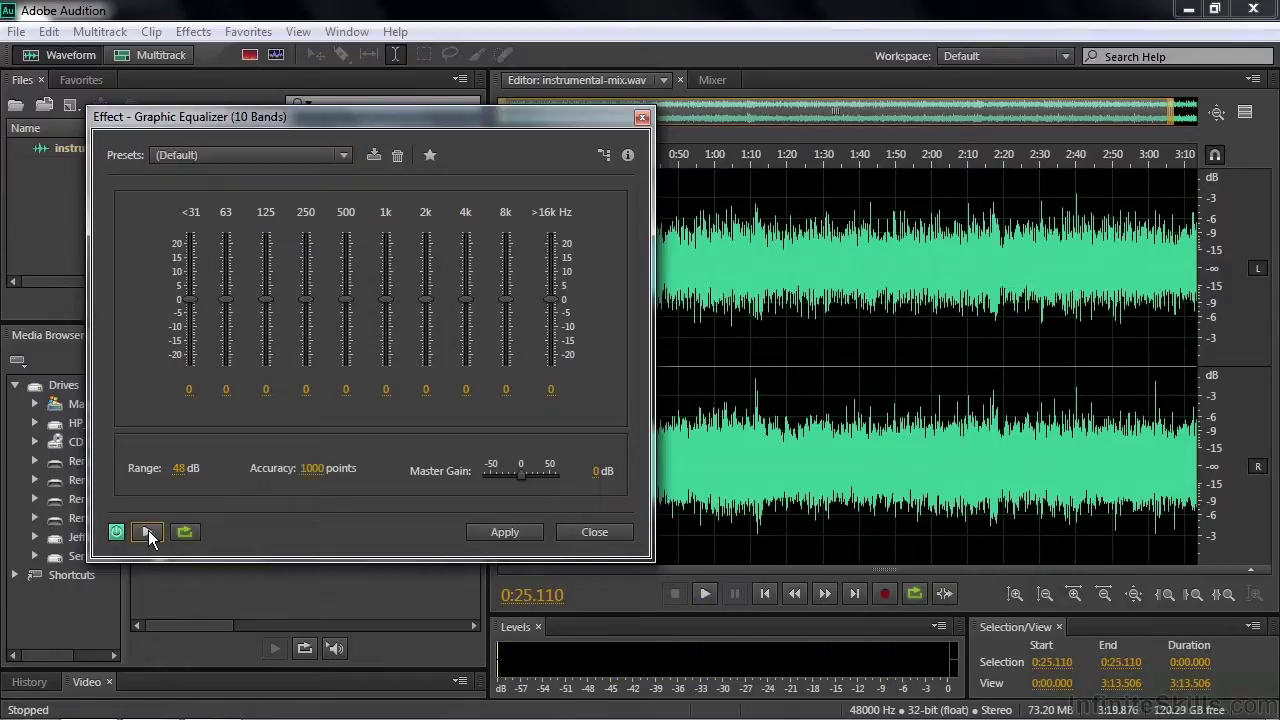
left_click(344, 156)
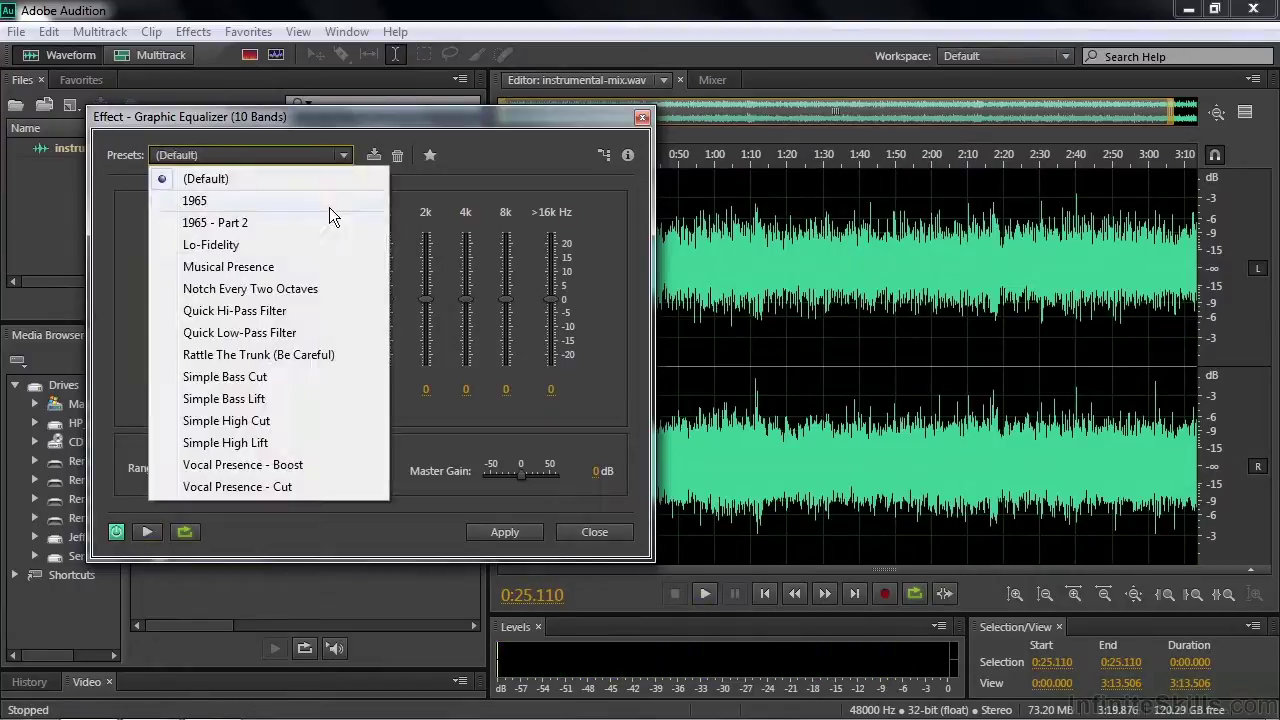
left_click(276, 311)
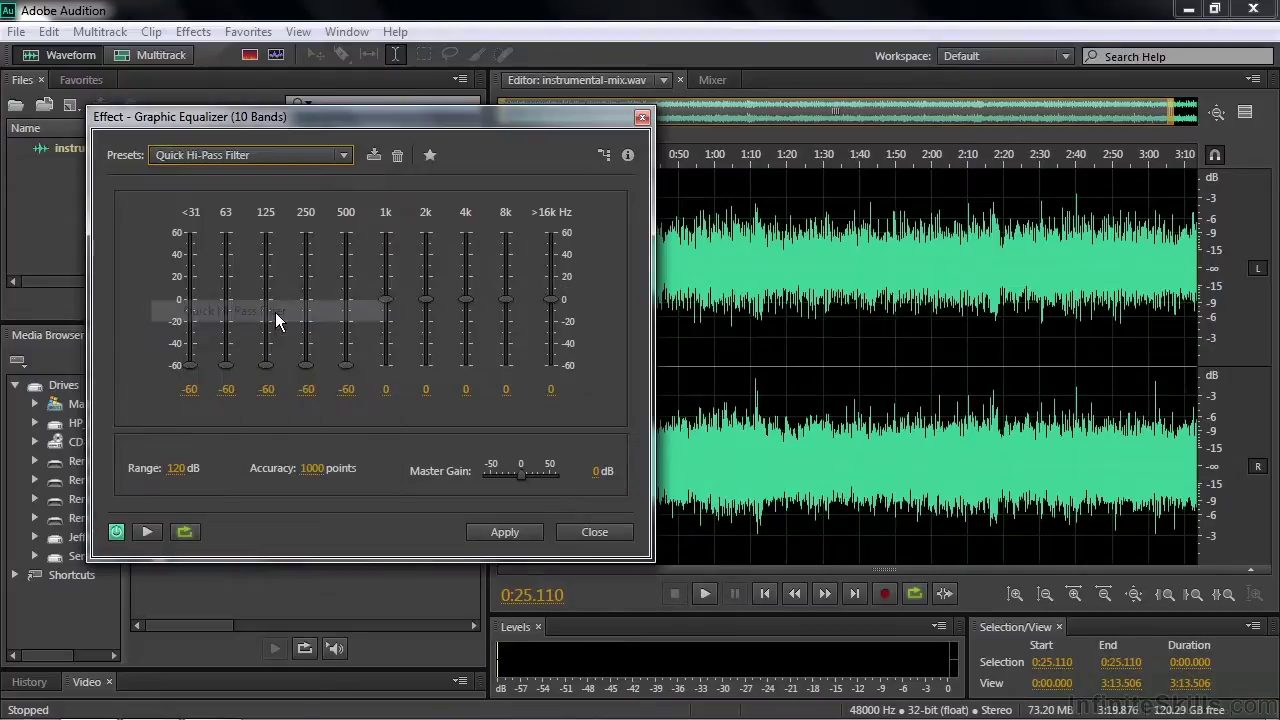
key("space")
key("space")
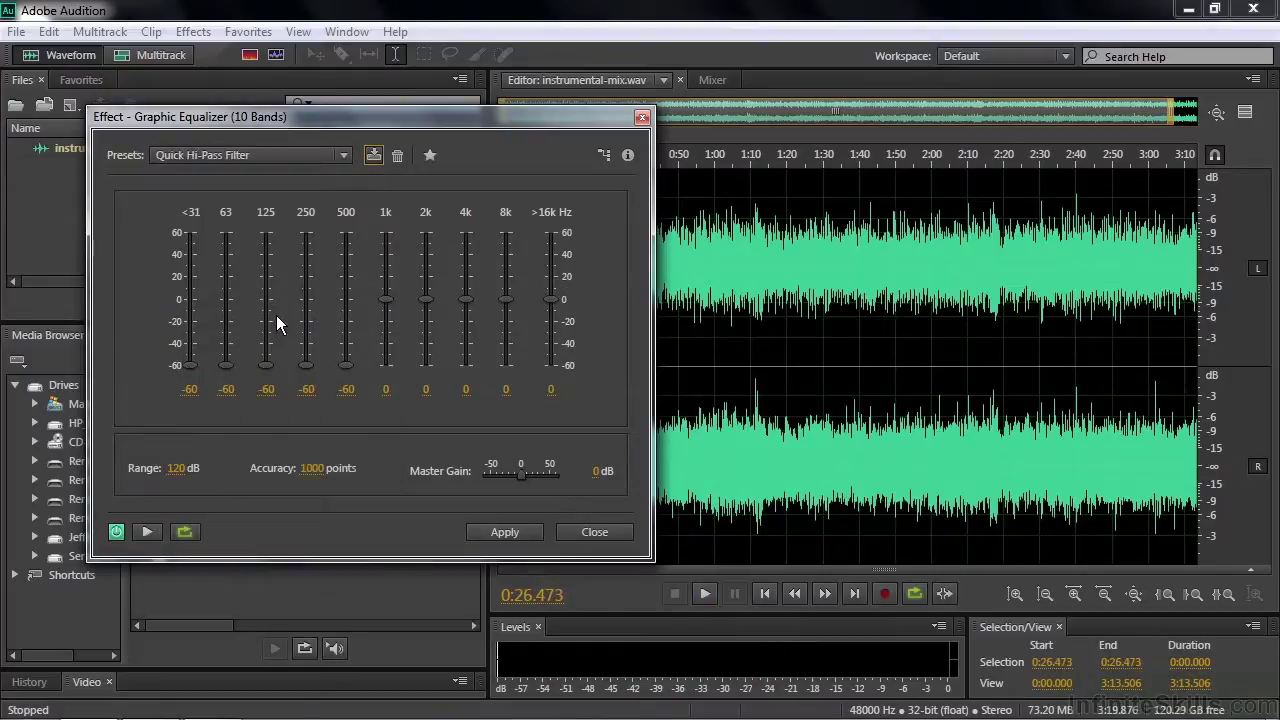
- Load and preview the Quick Low-Pass Filter equalizer preset
left_click(344, 155)
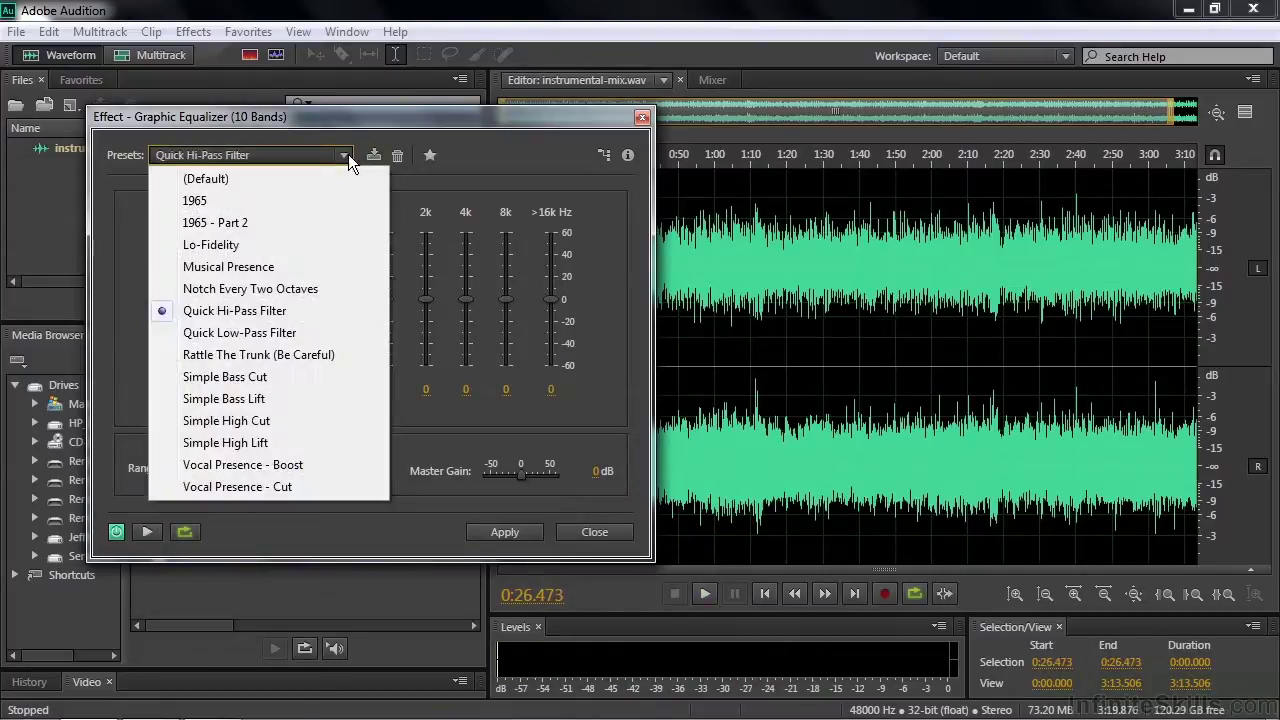
left_click(252, 334)
key("space")
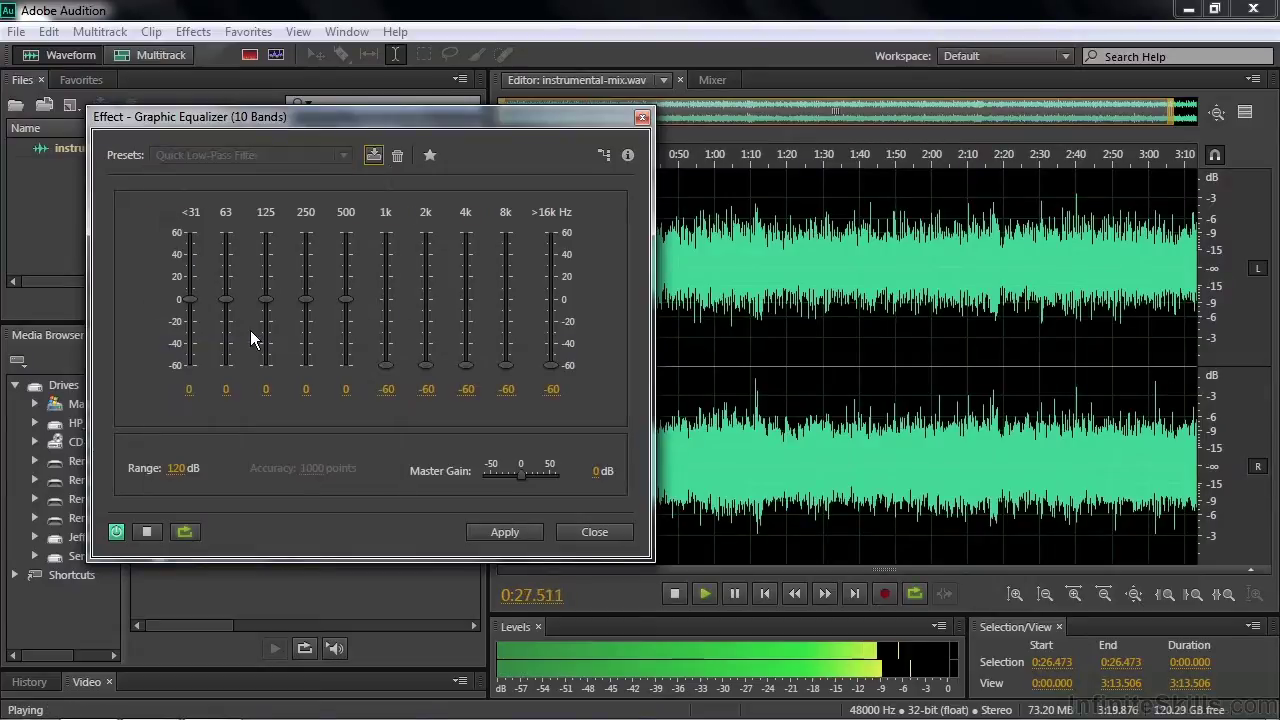
key("space")
left_click(342, 155)
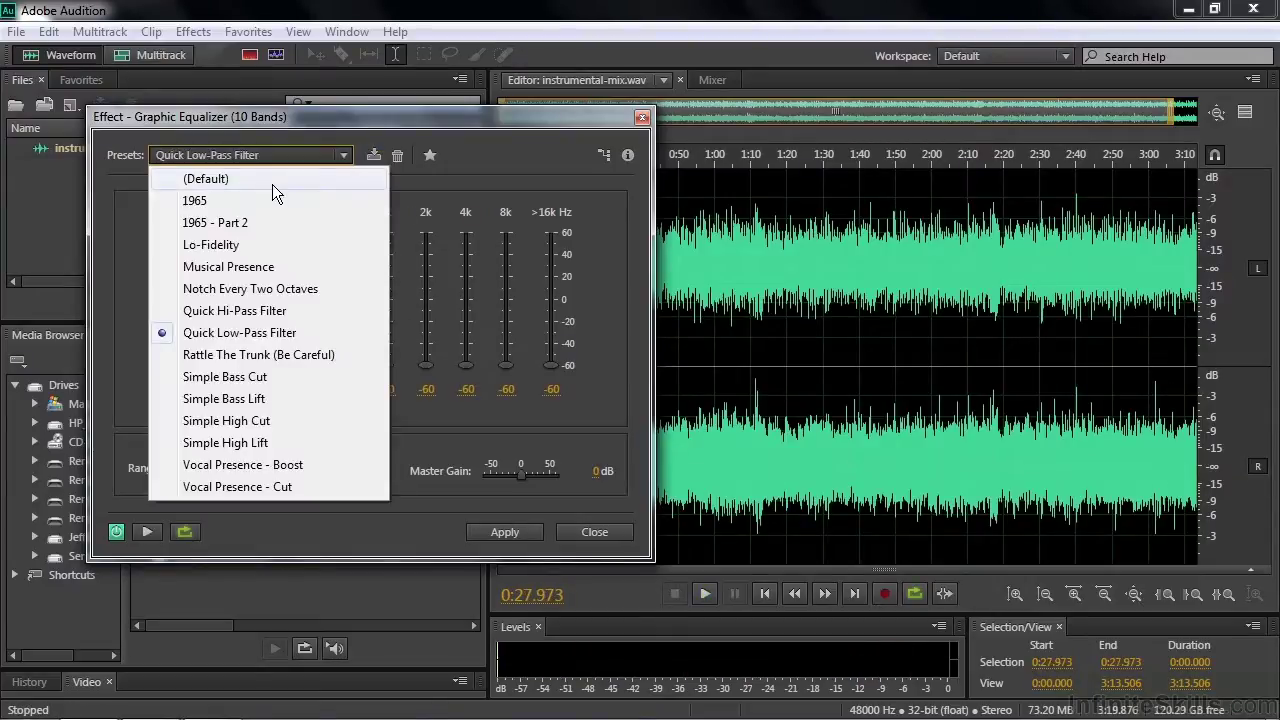
- From (Default), boost 63 Hz to 13 and 125 Hz to 14.8, cut 4k to -10.5 and 8k to -15.9
left_click(269, 178)
left_click_drag(224, 297, 268, 258)
key("space")
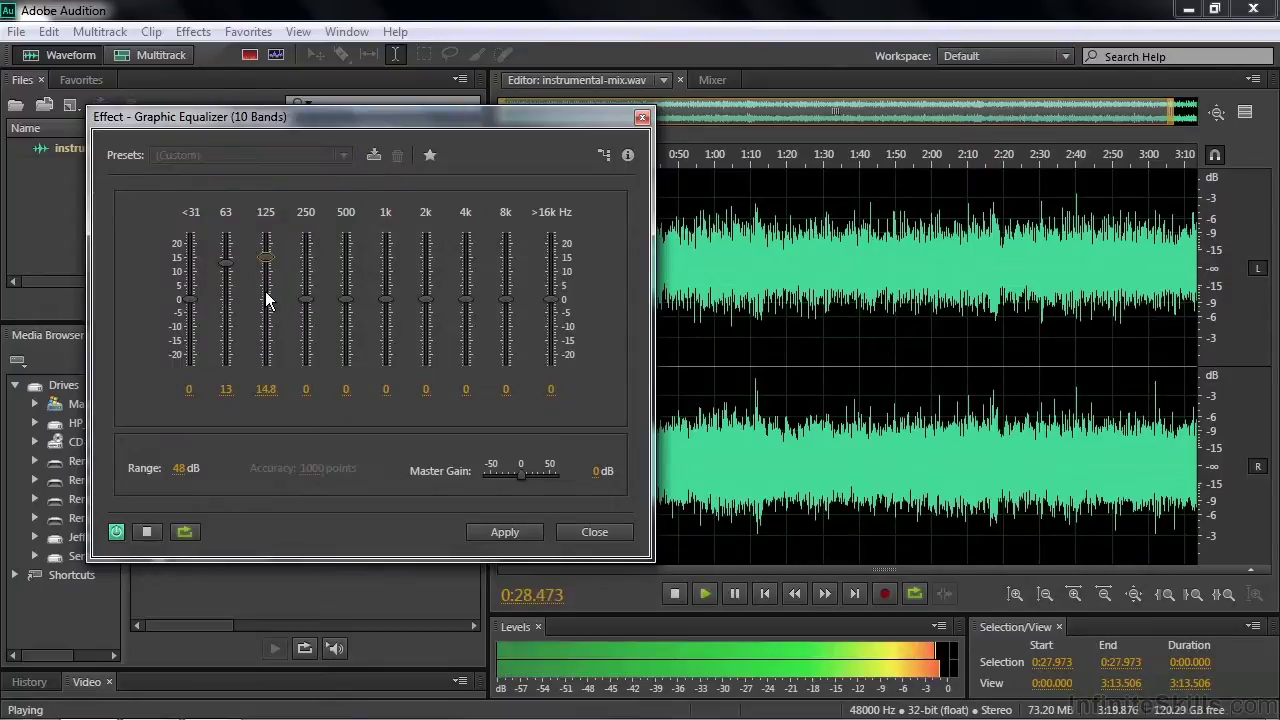
key("space")
left_click_drag(466, 300, 504, 341)
key("space")
key("space")
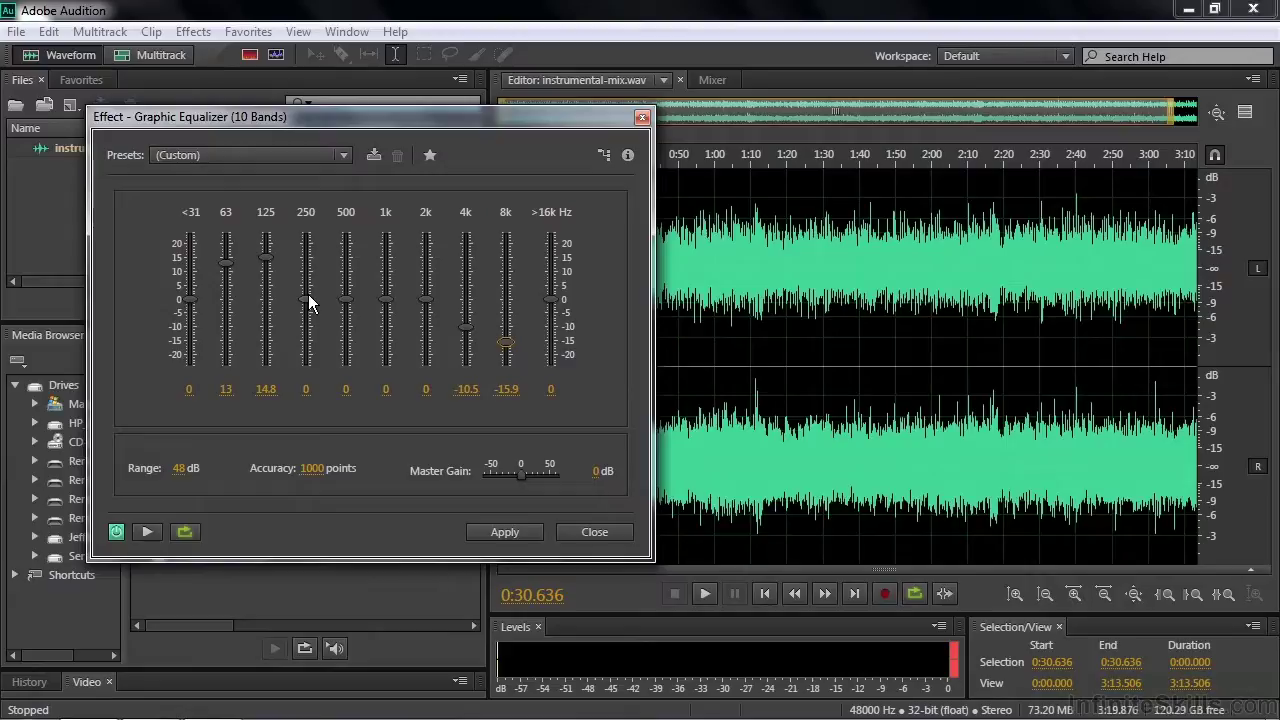
- Close the Graphic Equalizer without applying it and open the Scientific Filter effect
left_click(606, 531)
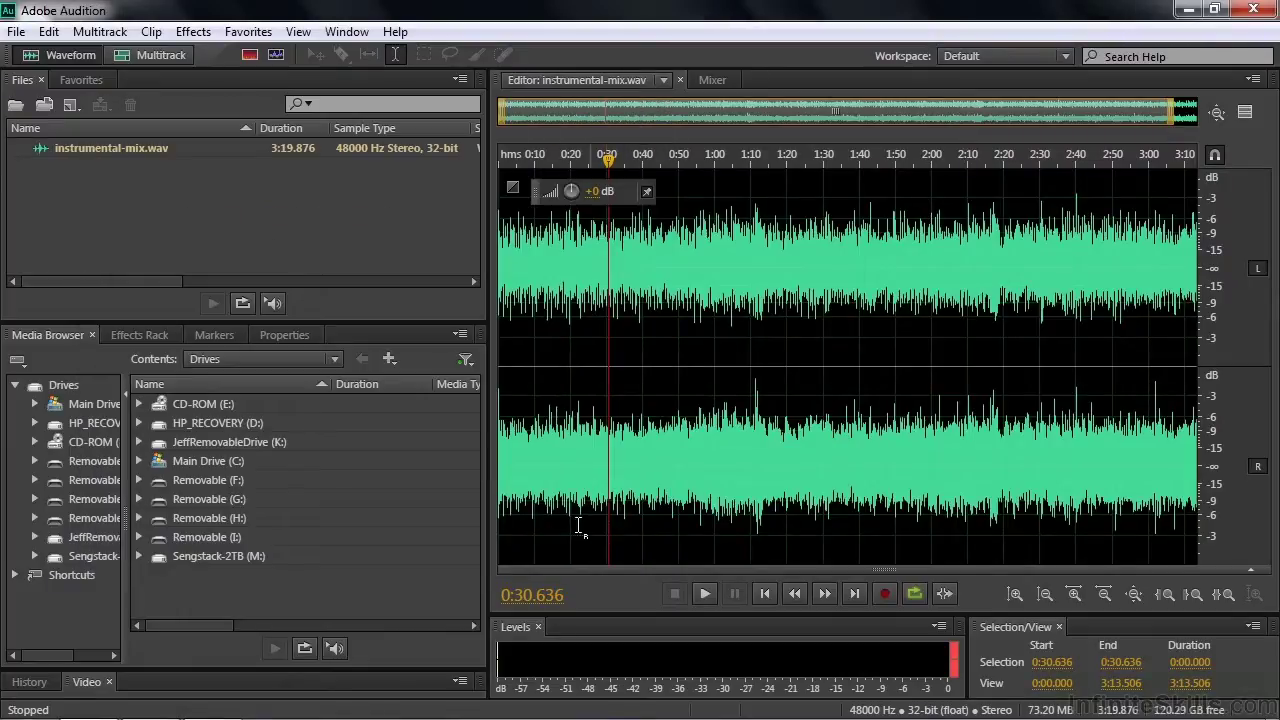
left_click(194, 32)
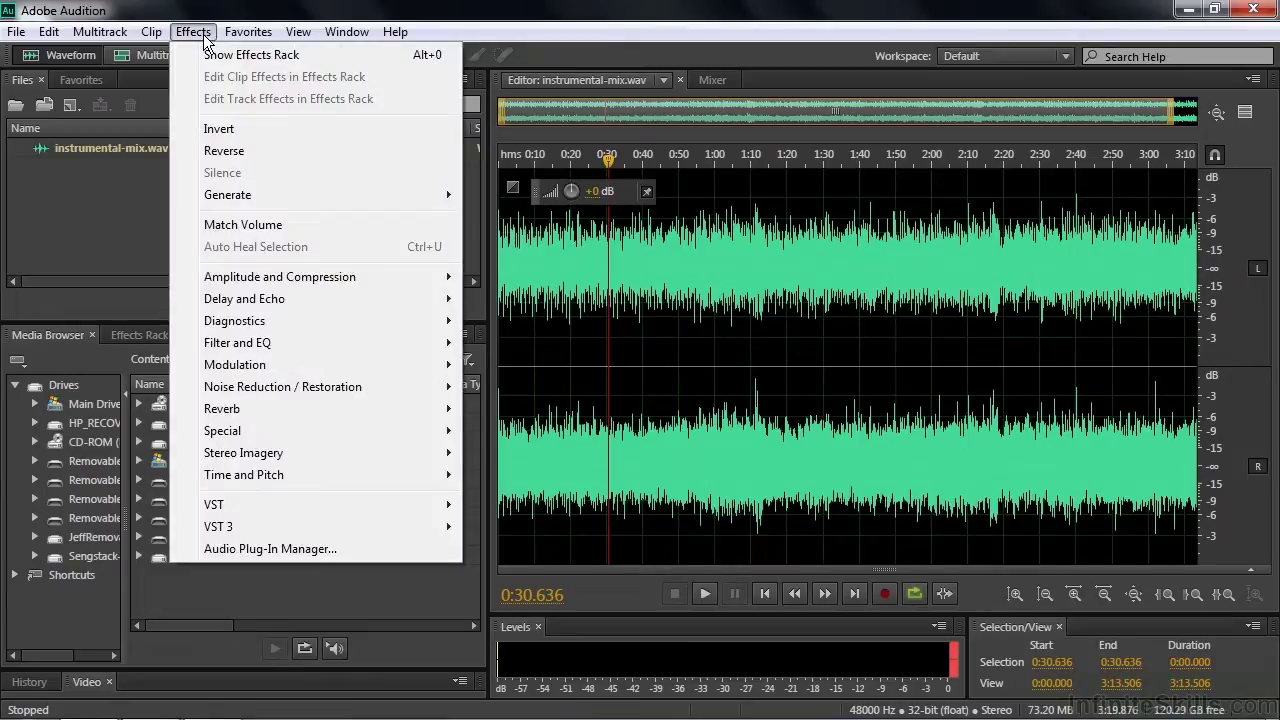
mouse_move(257, 343)
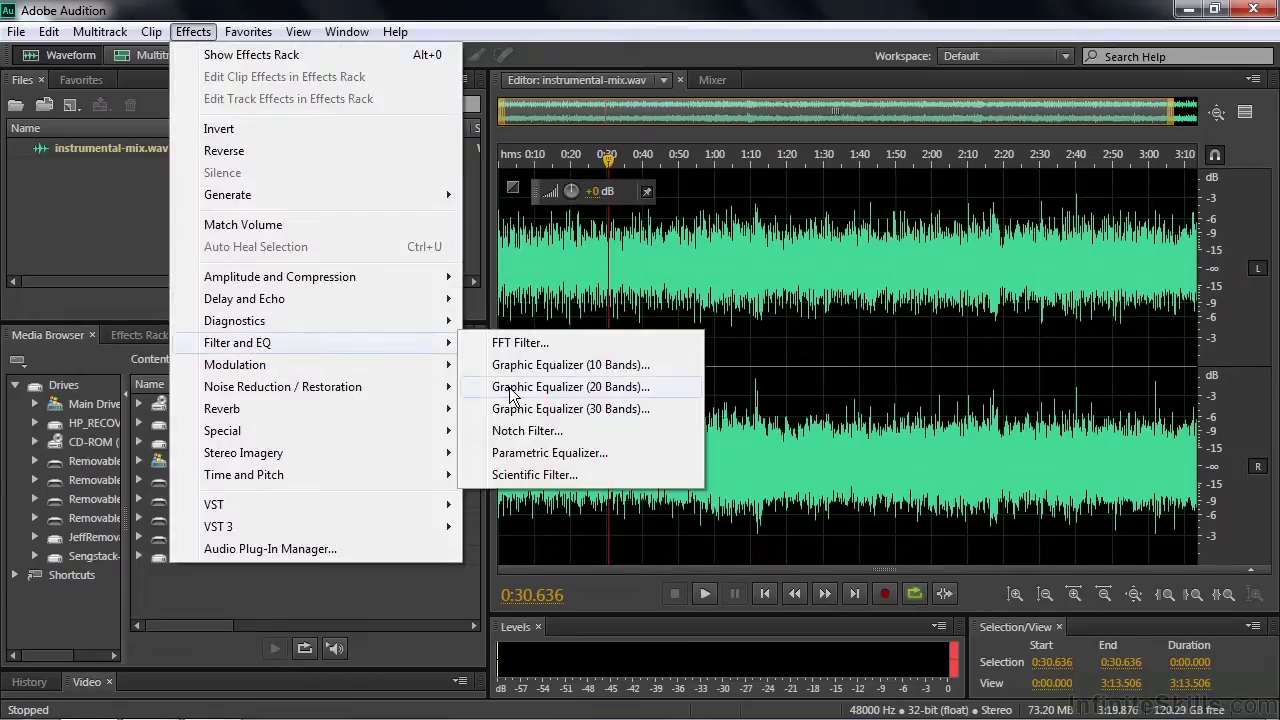
left_click(555, 475)
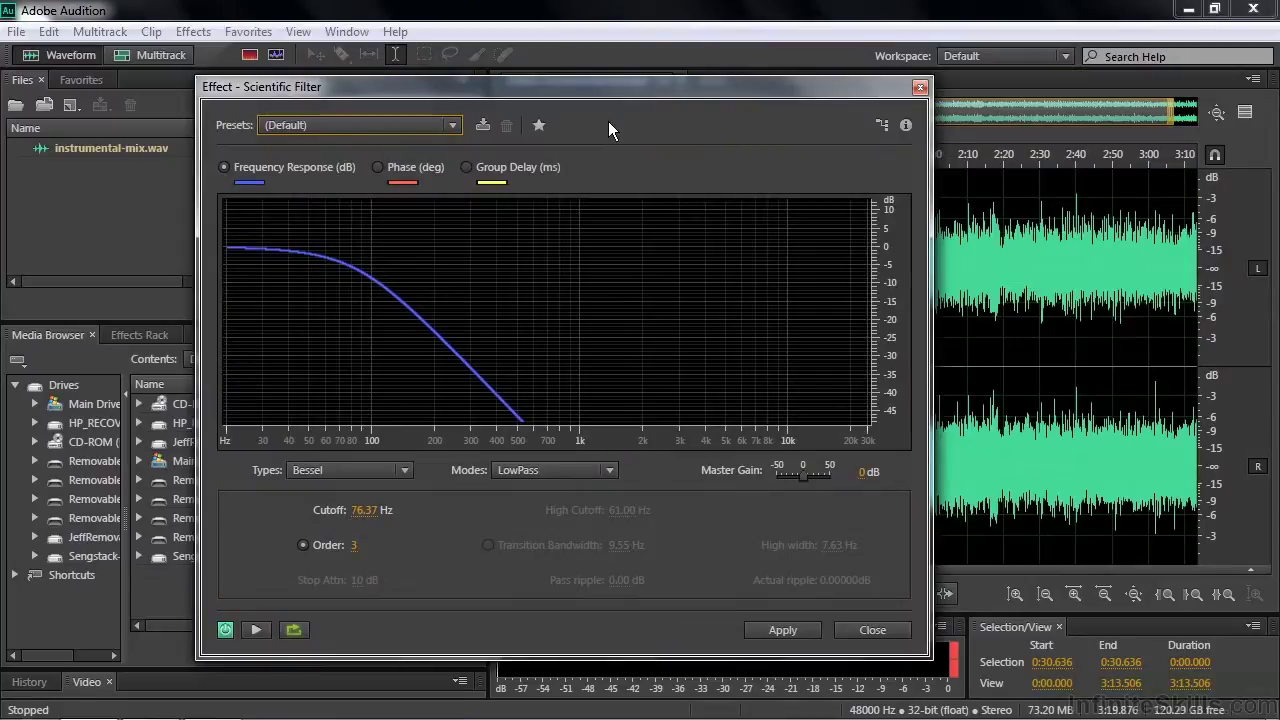
left_click(874, 632)
left_click(193, 31)
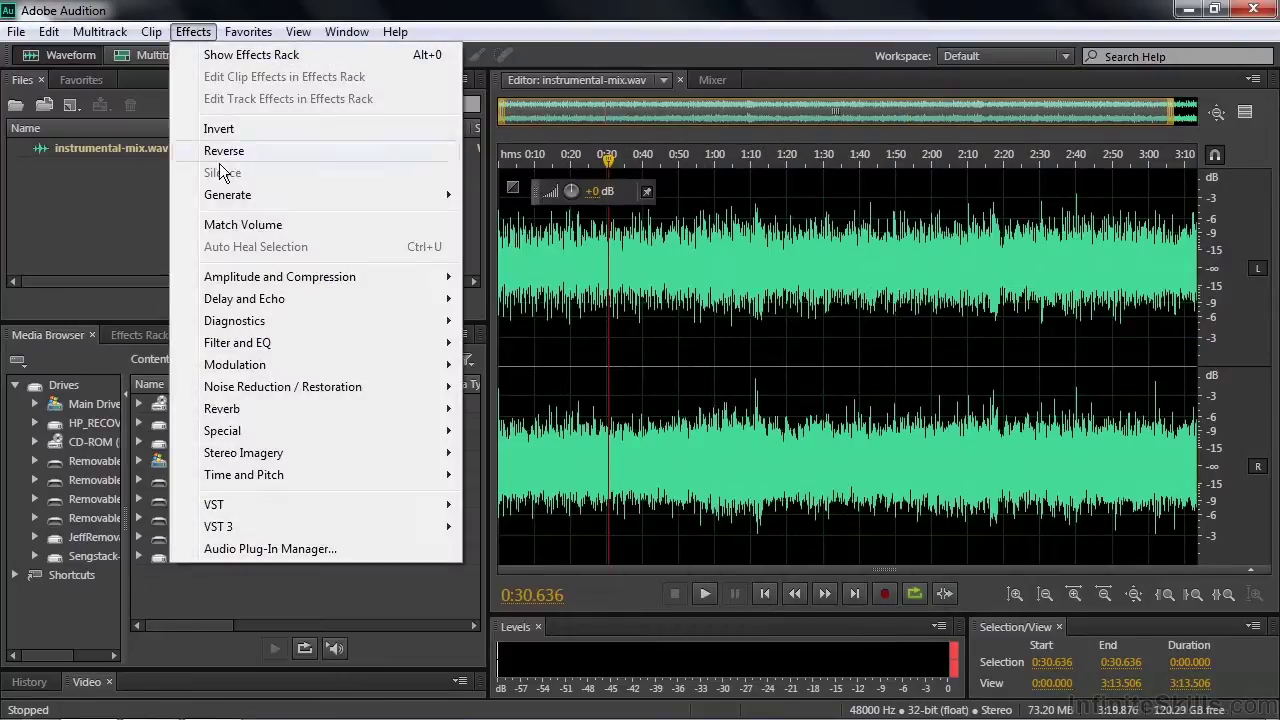
mouse_move(272, 343)
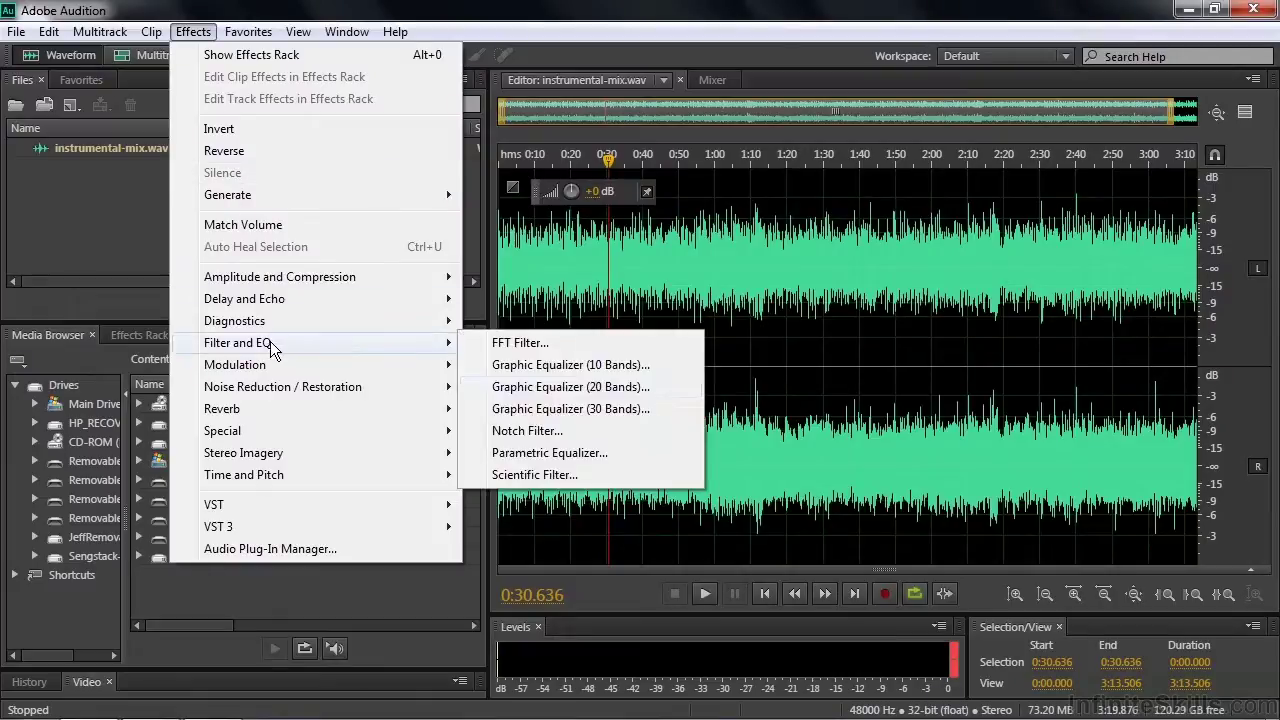
left_click(516, 454)
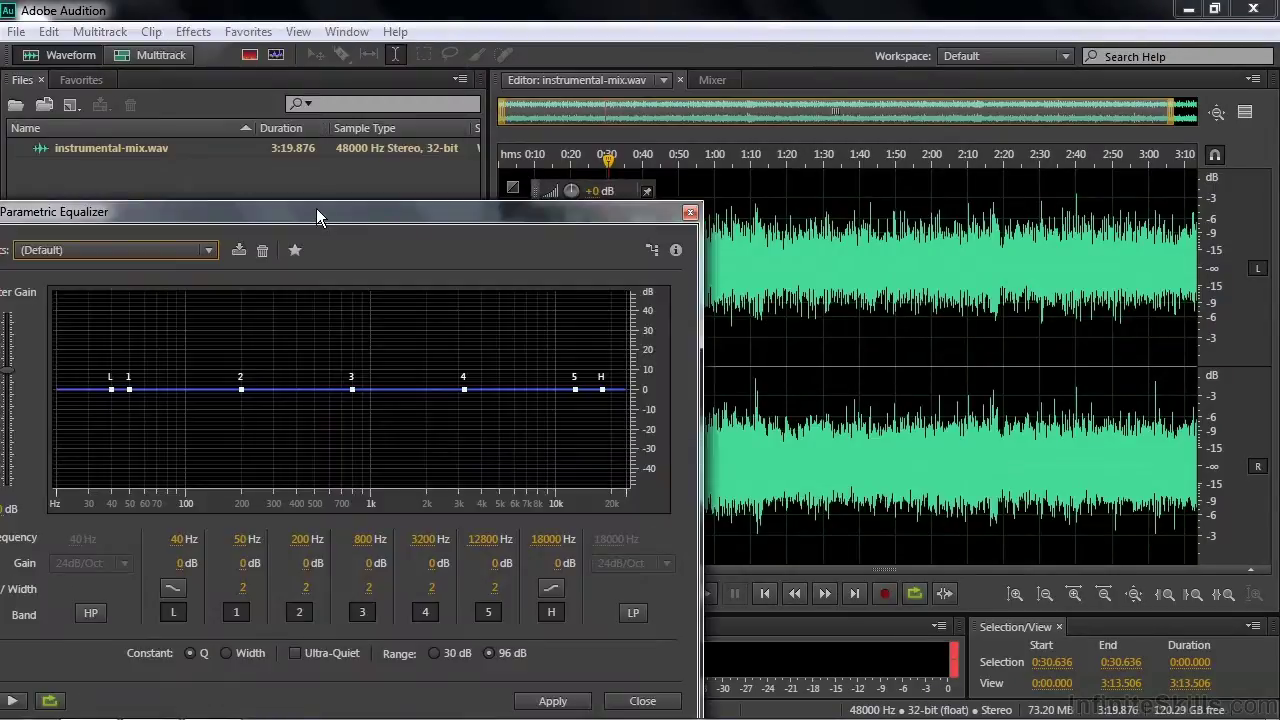
left_click_drag(318, 210, 511, 82)
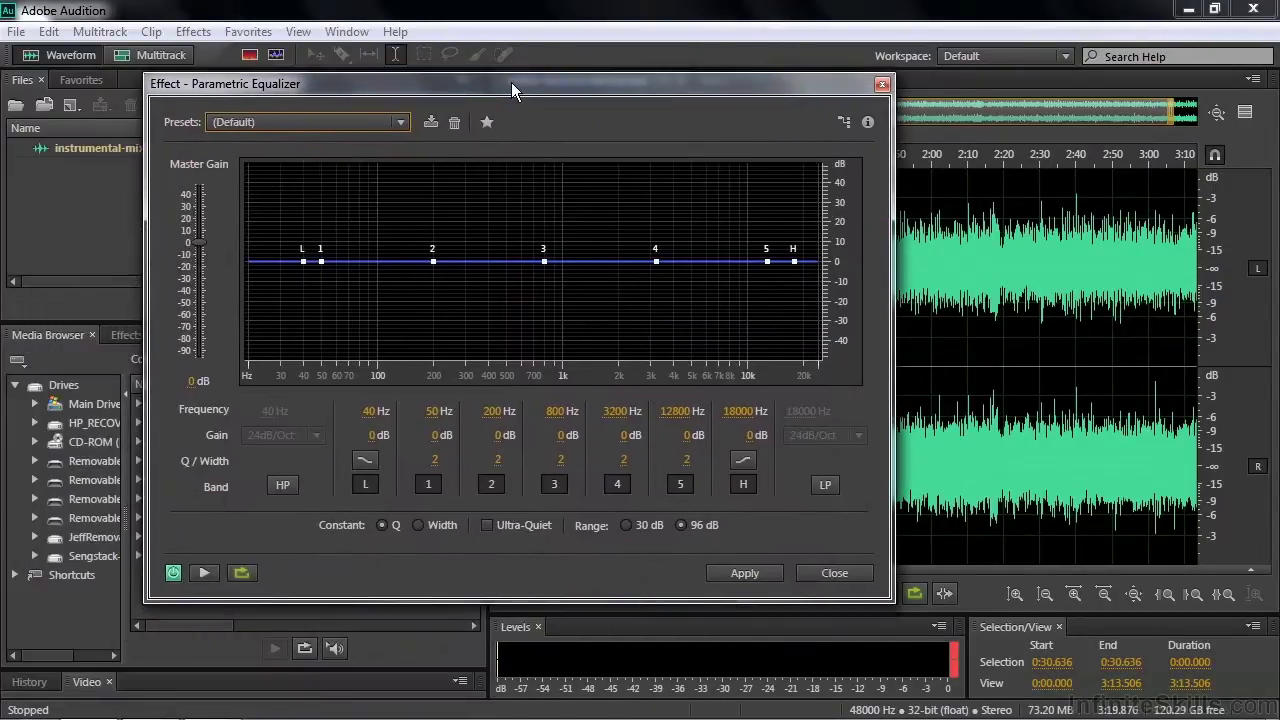
left_click(403, 126)
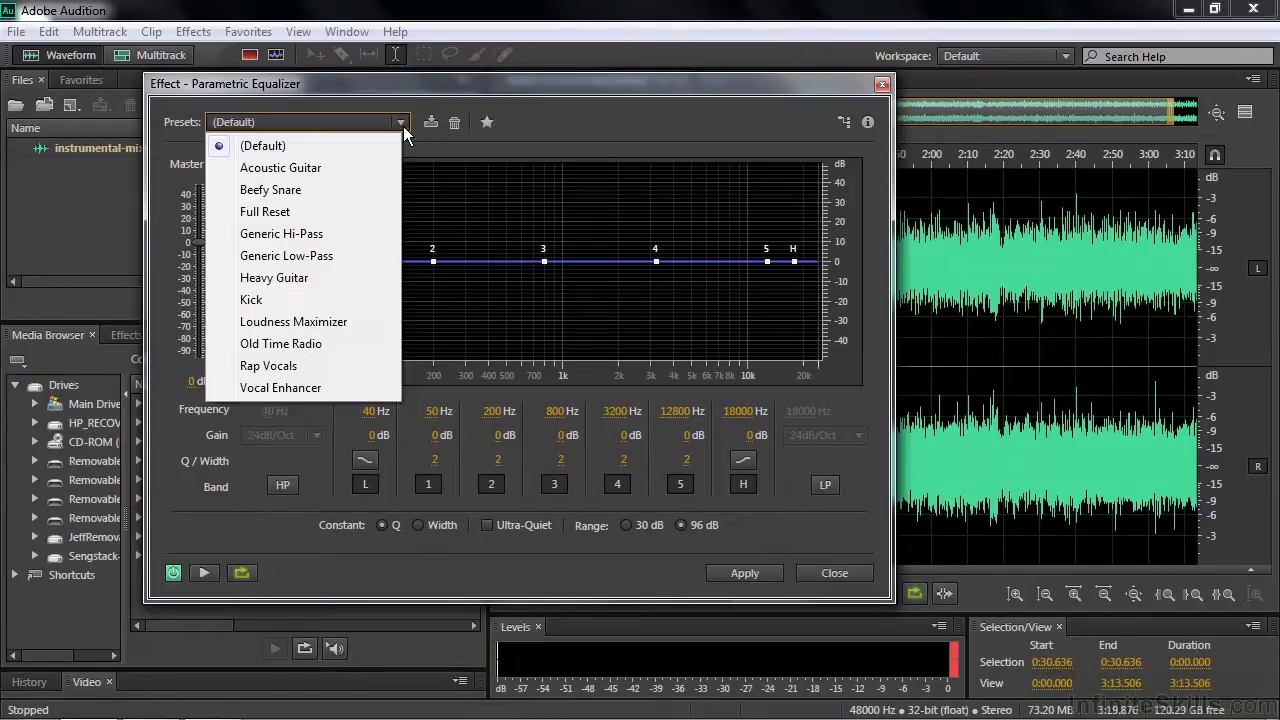
left_click(330, 235)
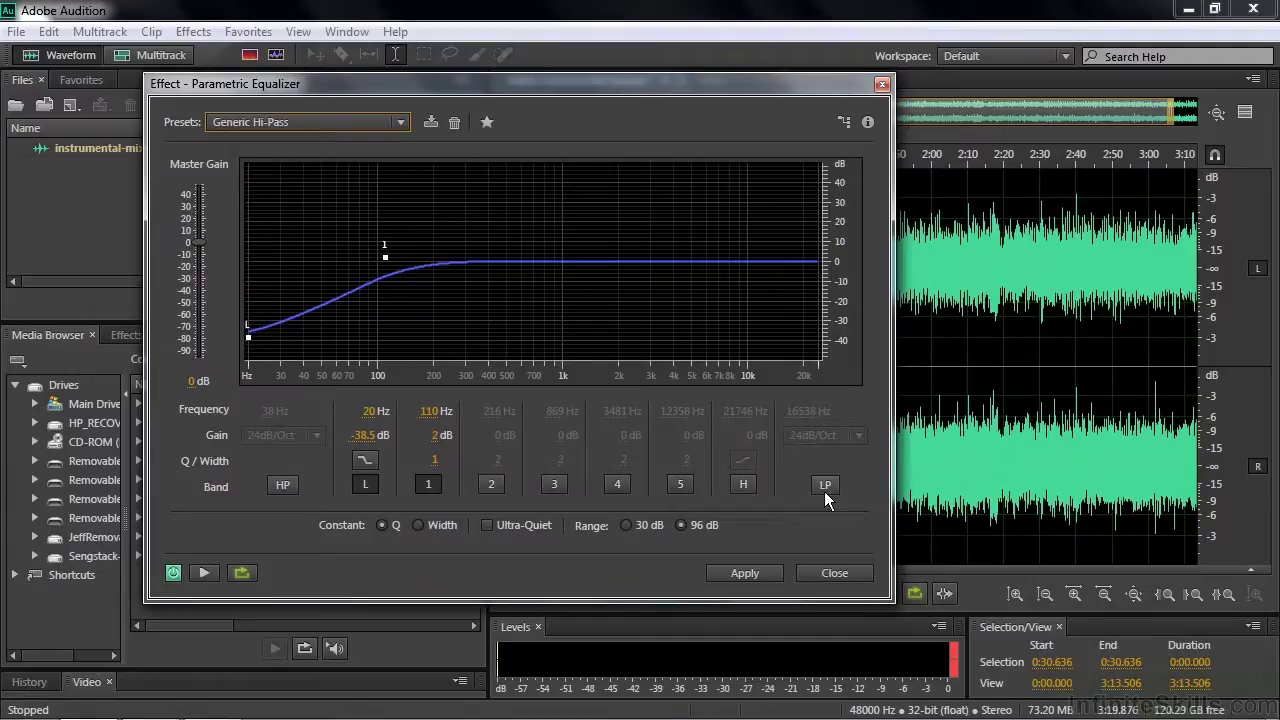
left_click(835, 573)
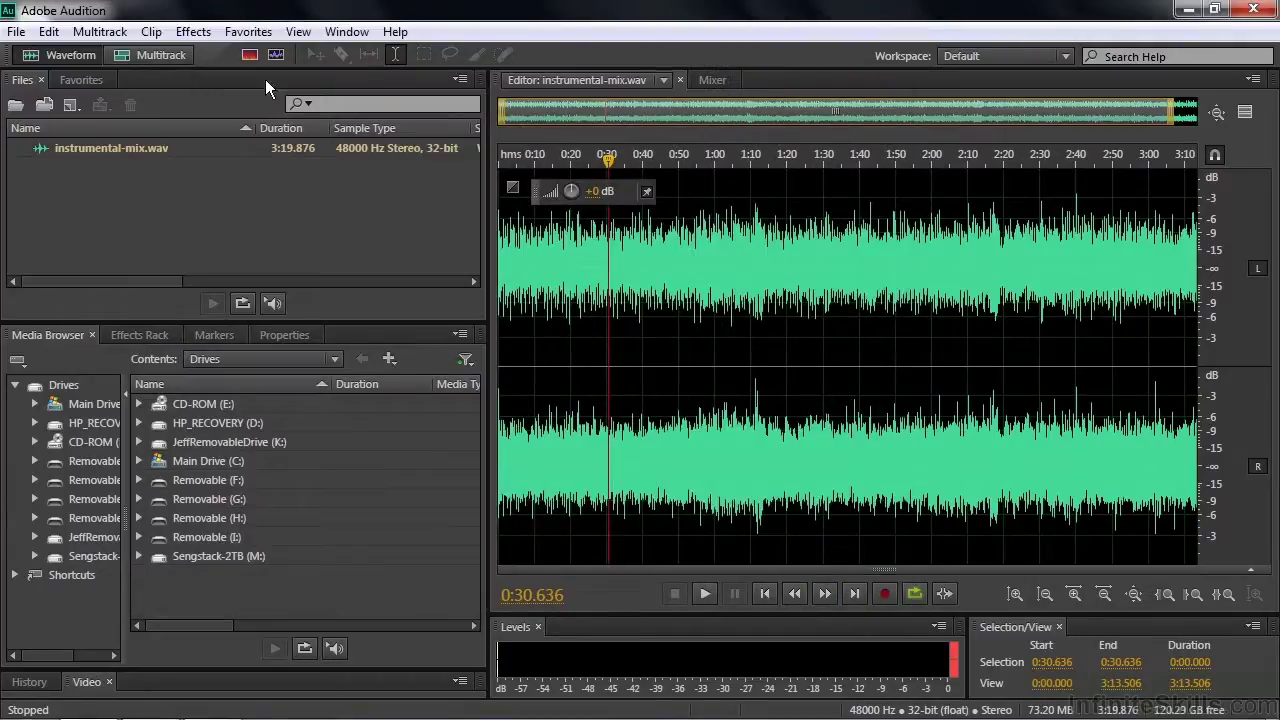
- Reopen the Scientific Filter effect from the Filter and EQ menu
left_click(193, 31)
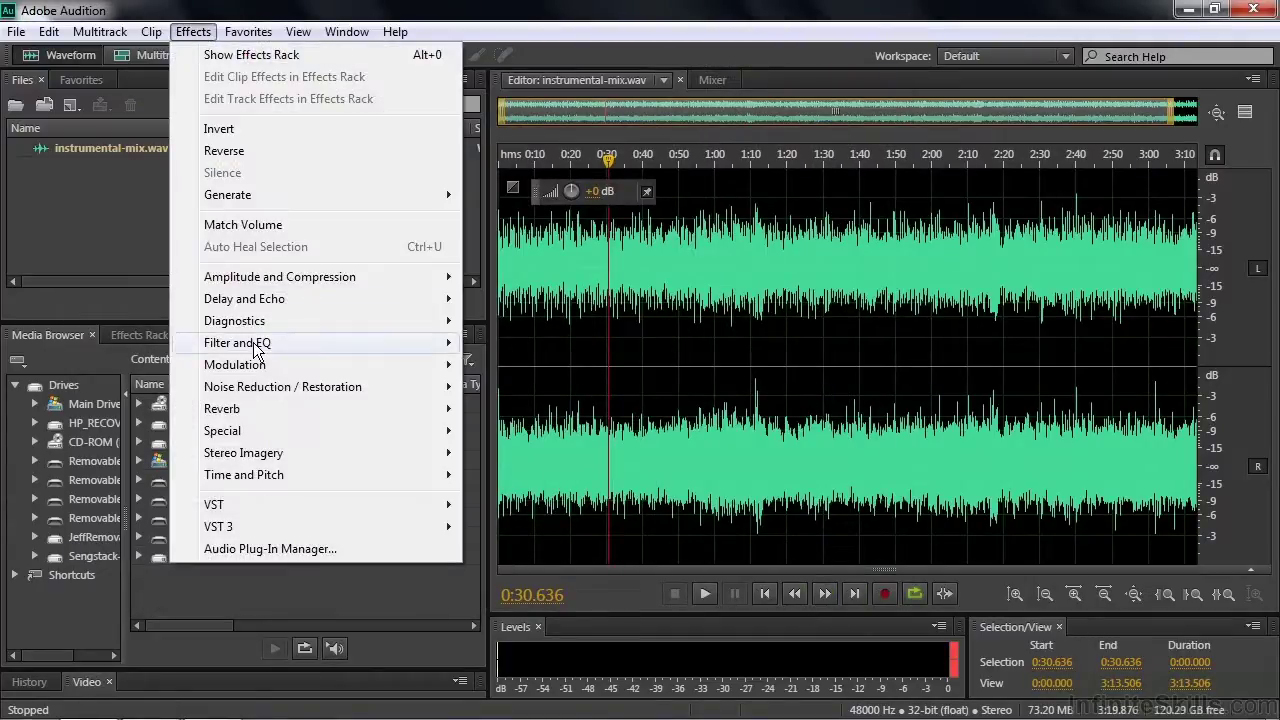
mouse_move(257, 343)
left_click(545, 476)
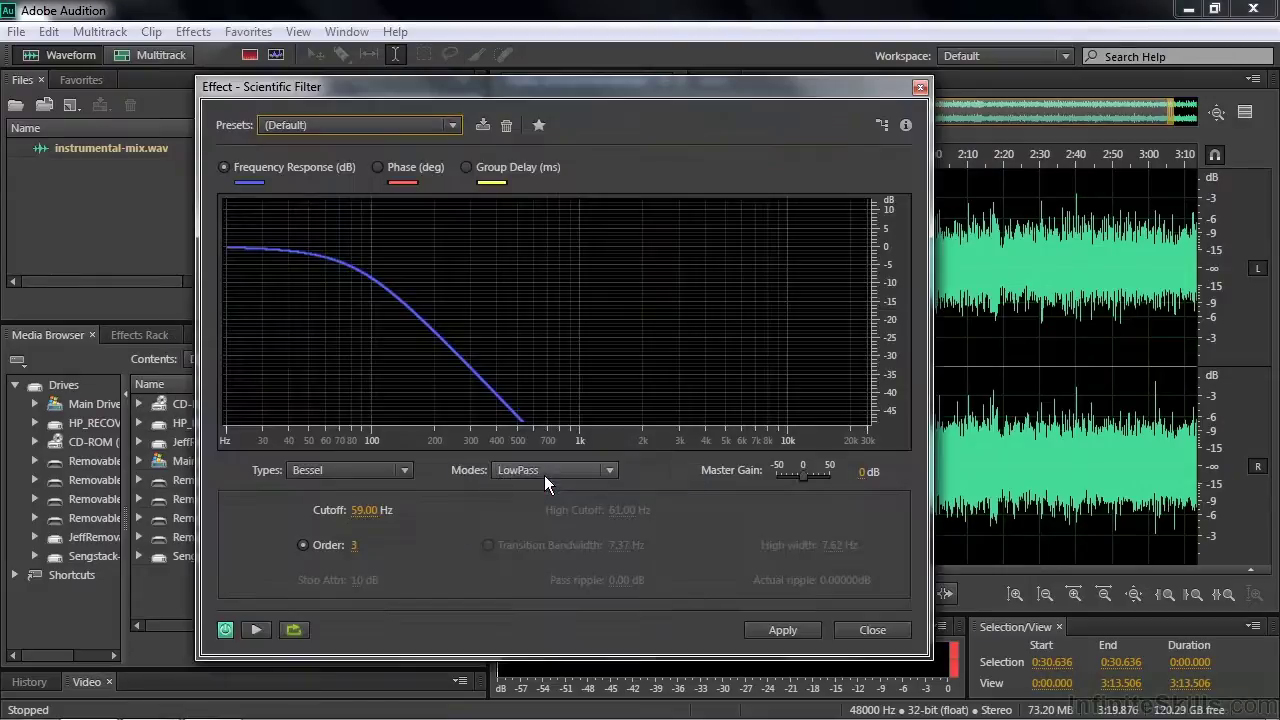
- Set the Scientific Filter mode to HighPass
left_click(608, 470)
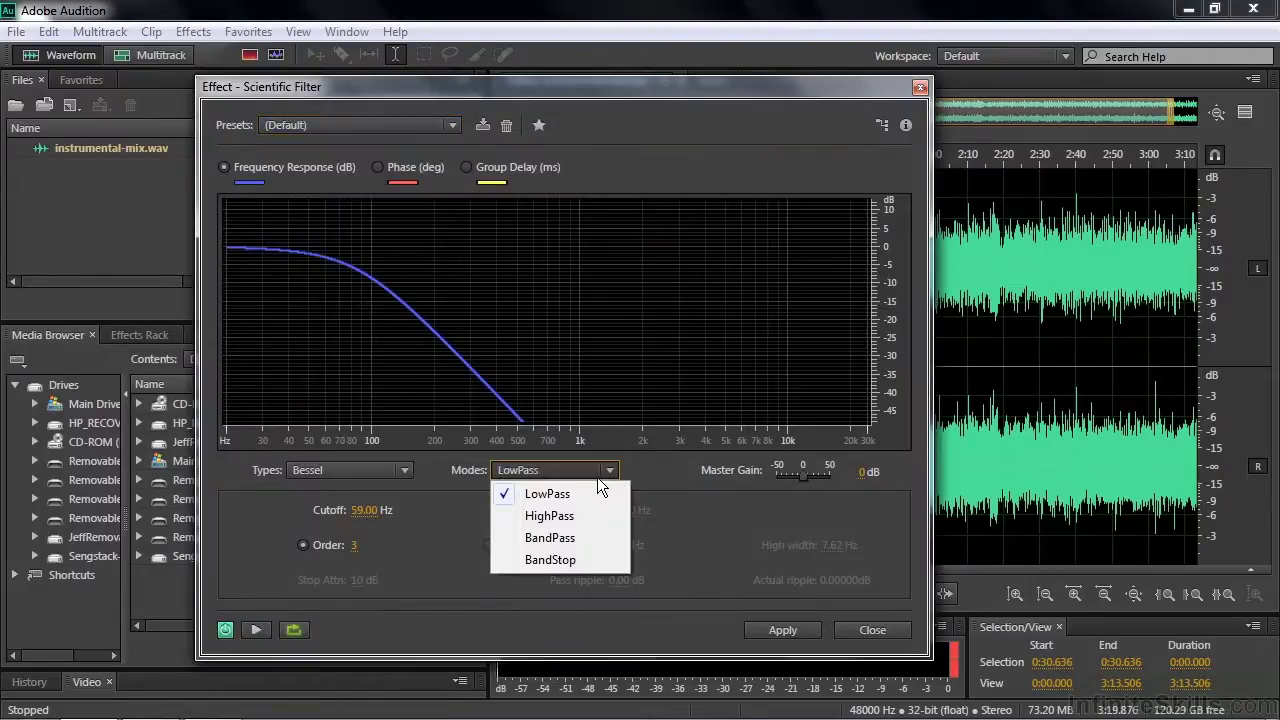
left_click(563, 521)
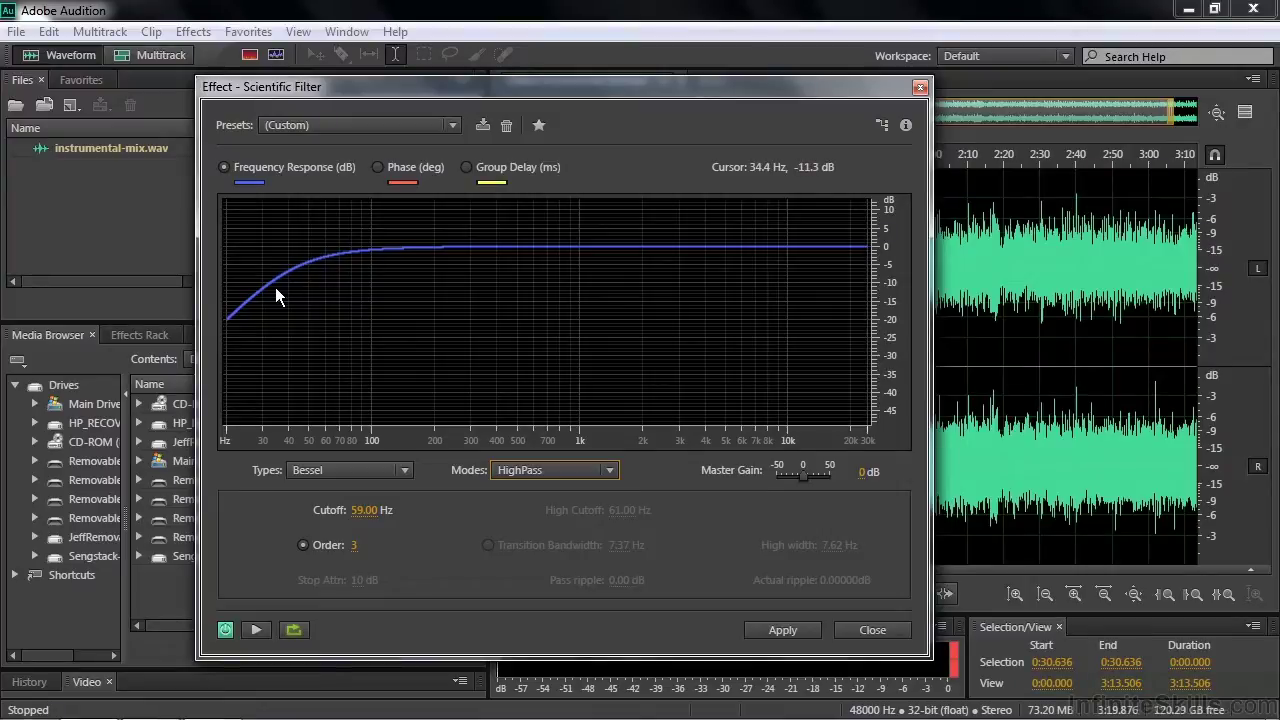
left_click(404, 468)
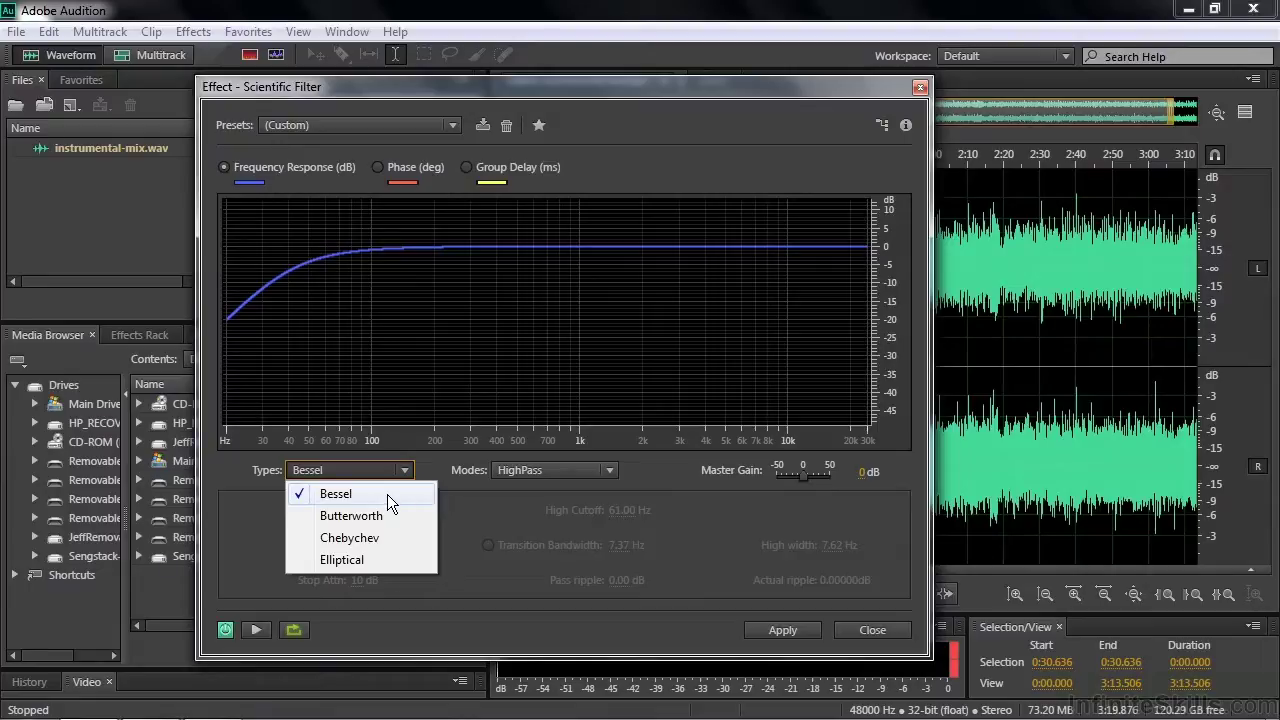
- Switch the high-pass filter type to Butterworth, then Chebychev, and finally Elliptical
left_click(376, 515)
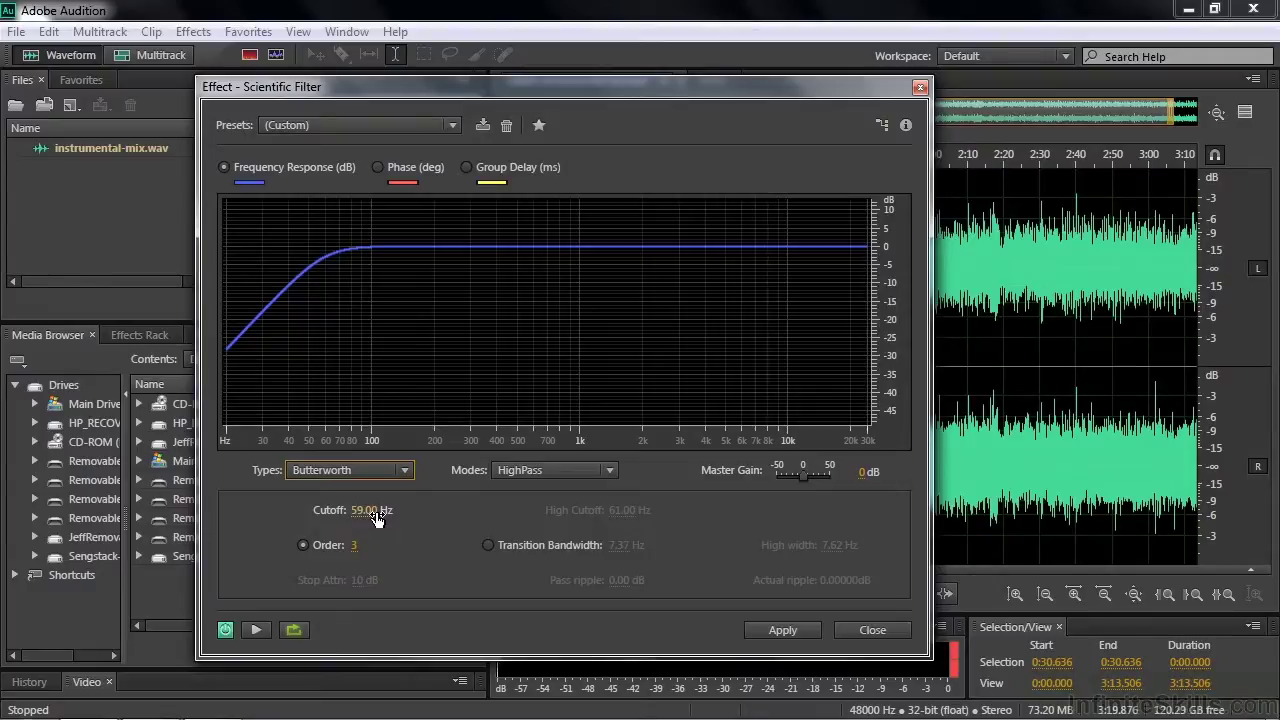
left_click(404, 471)
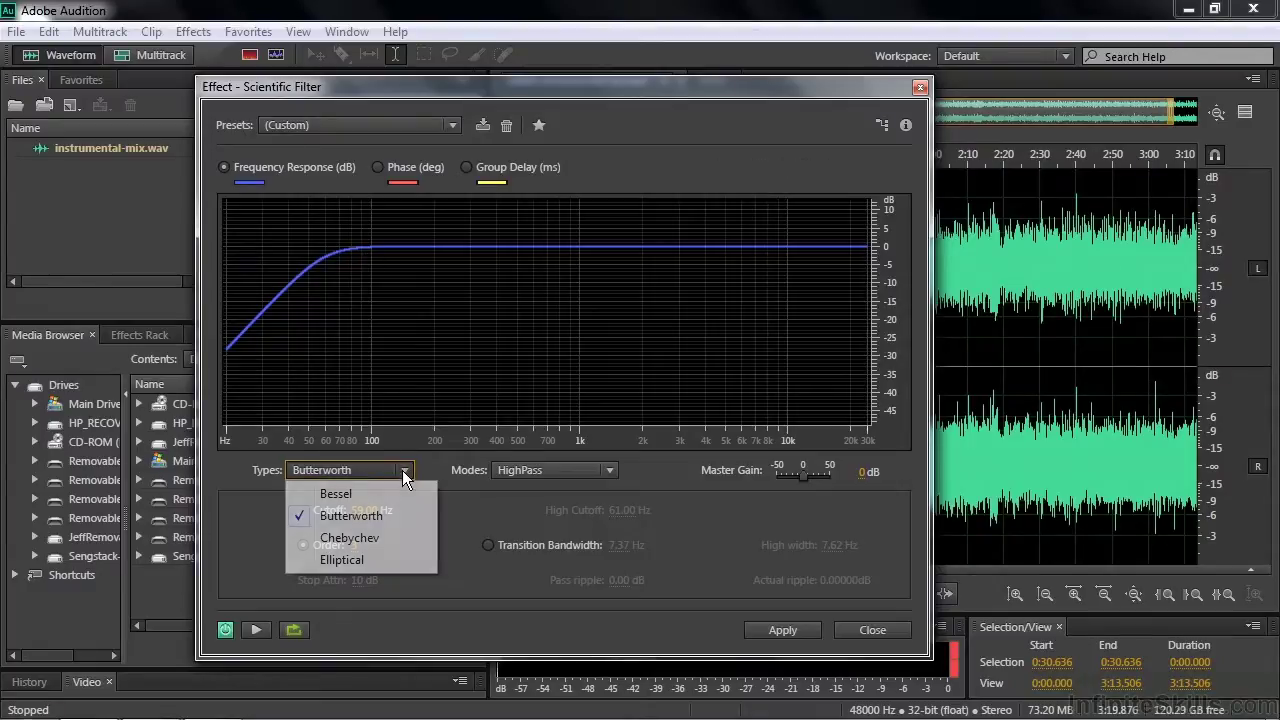
left_click(349, 538)
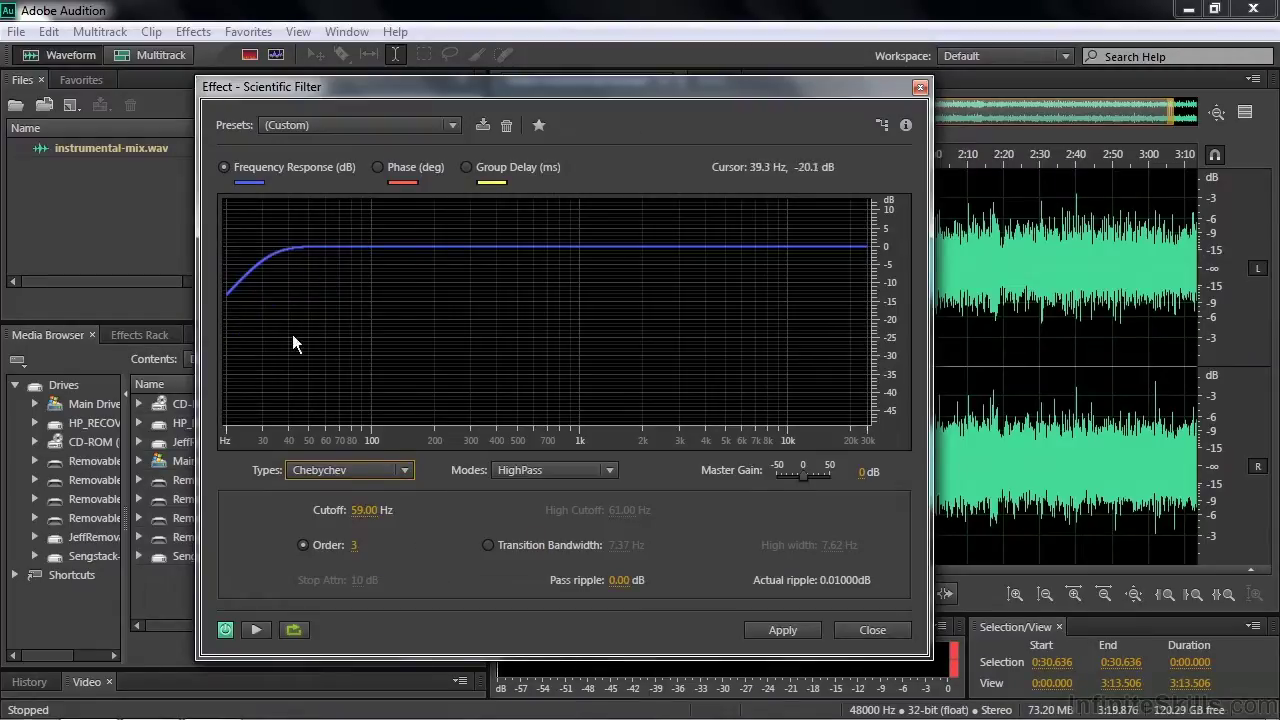
left_click(390, 470)
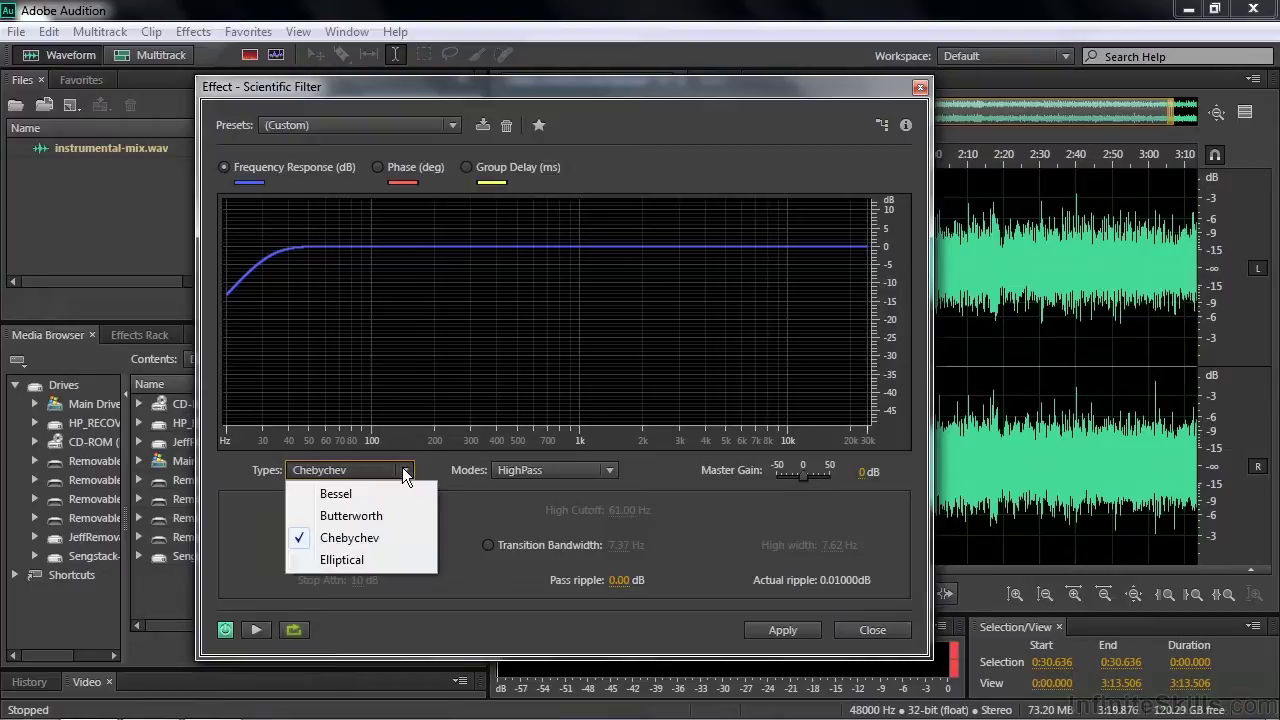
left_click(363, 556)
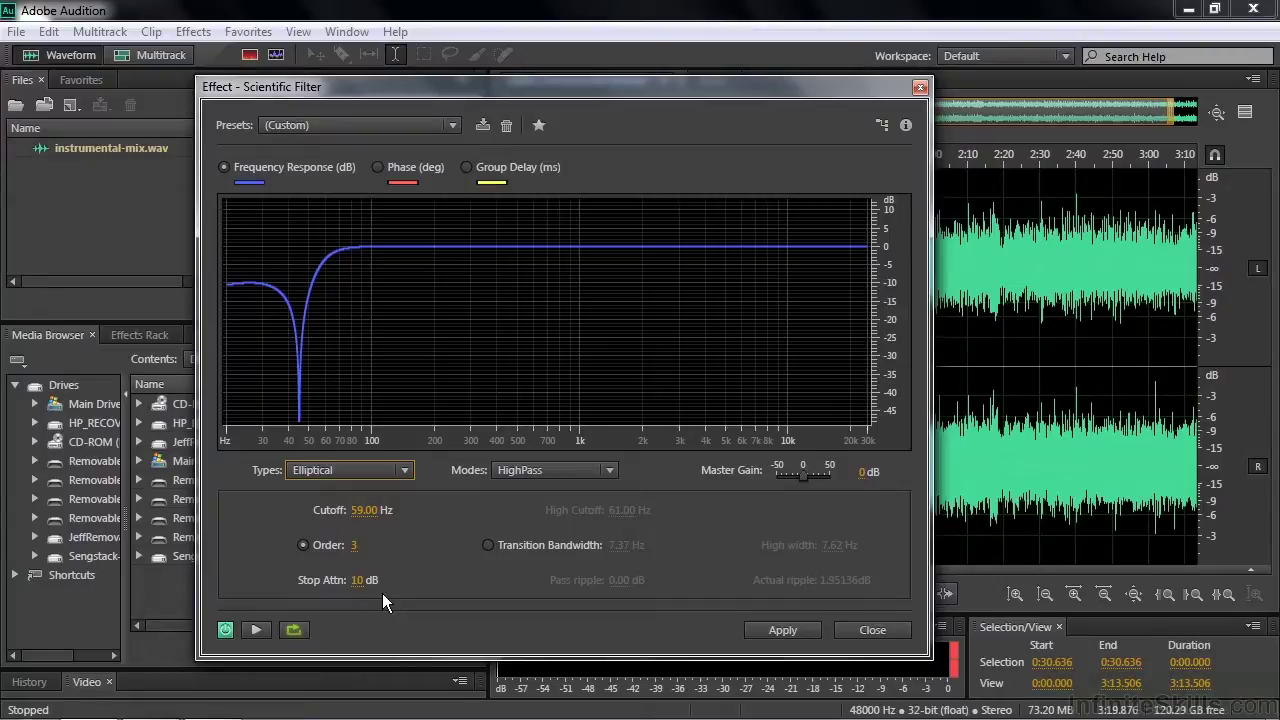
- Change the filter type back to Bessel, keeping HighPass at 59.00 Hz, order 3
left_click(406, 474)
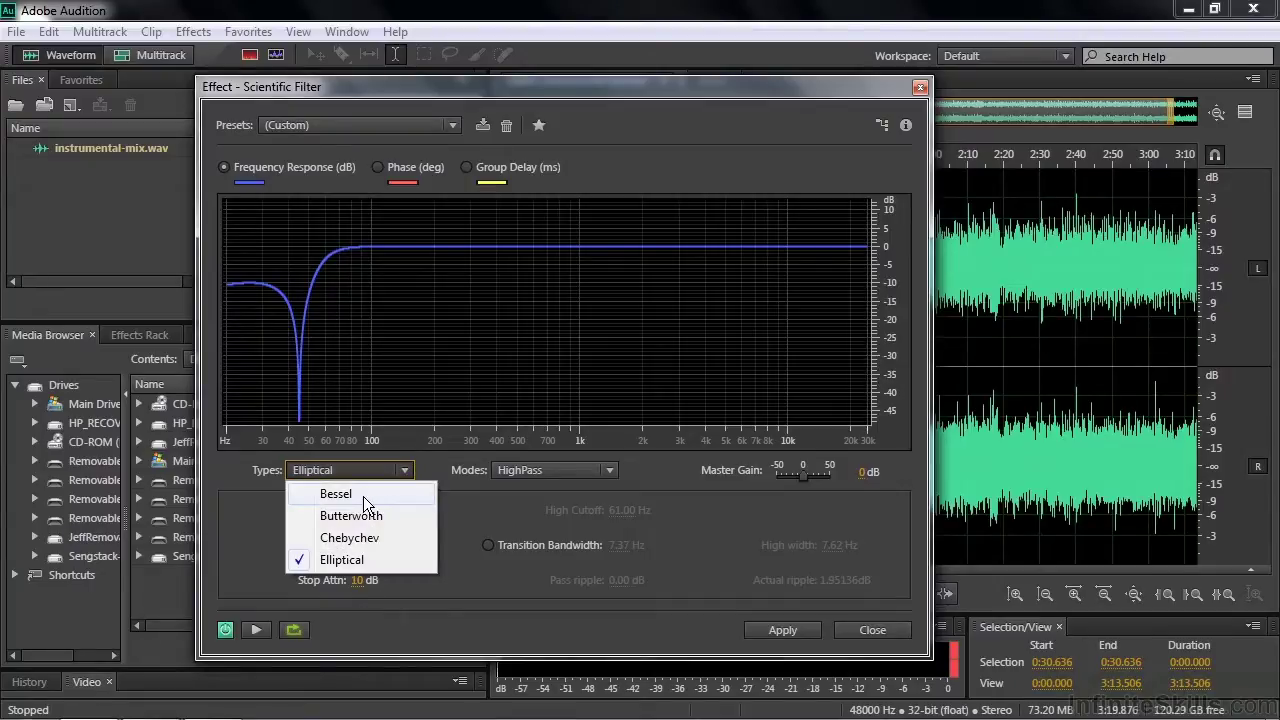
left_click(363, 496)
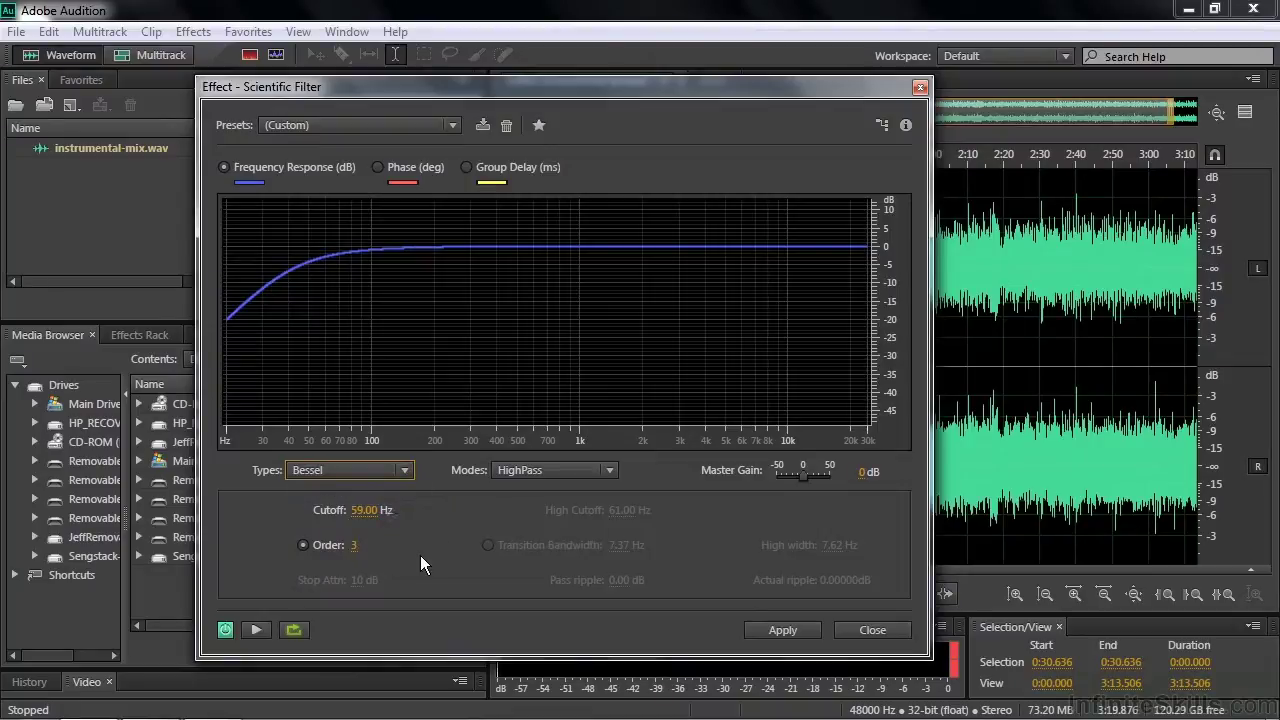